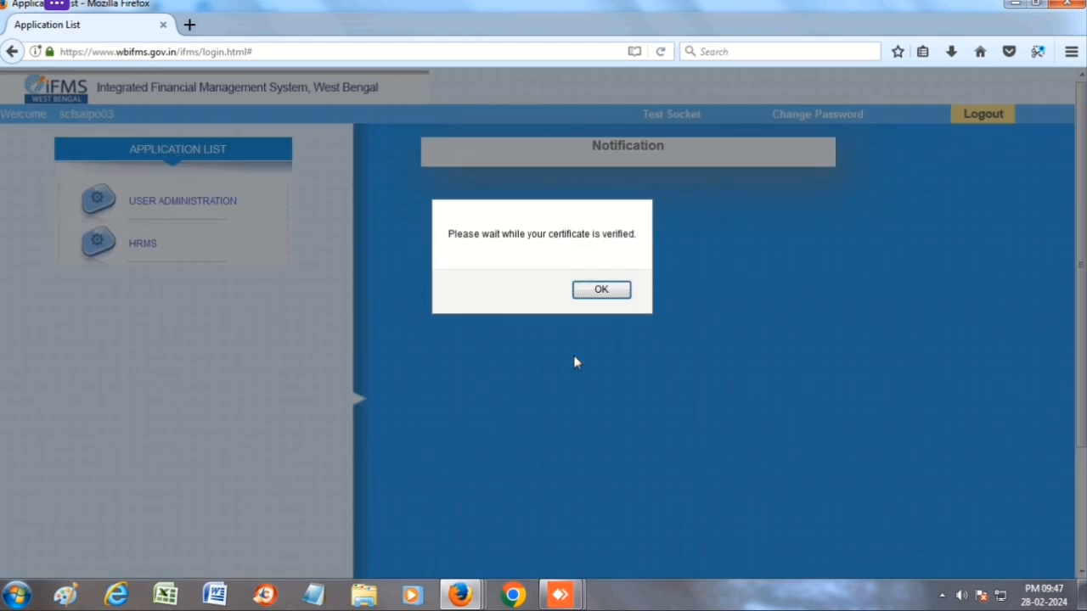
# - Acknowledge the certificate and login messages and enter HRMS as HOO Approver
pyautogui.click(607, 290)
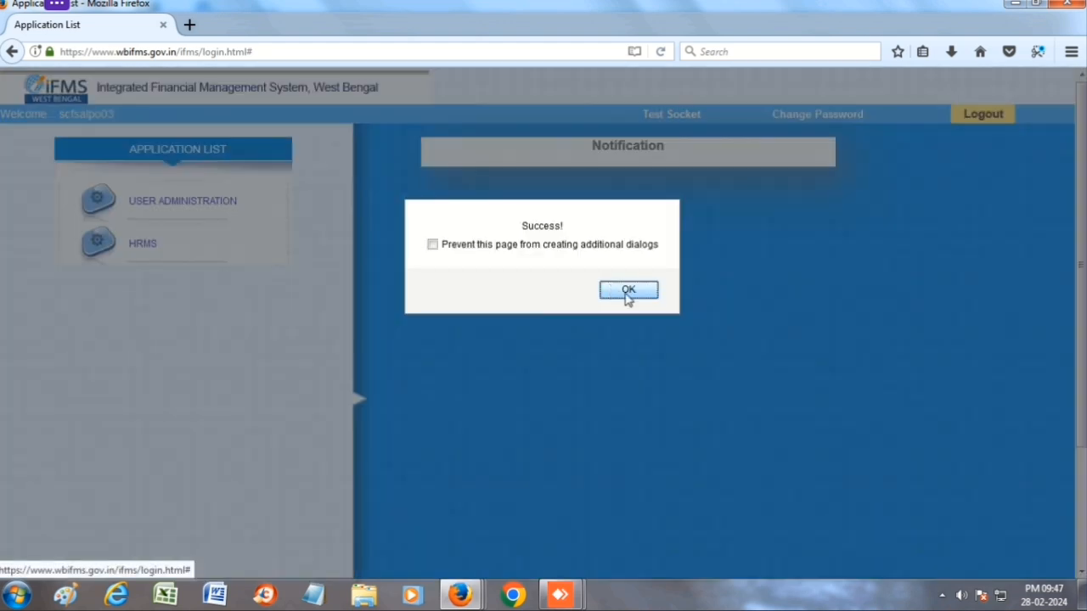
pyautogui.click(626, 296)
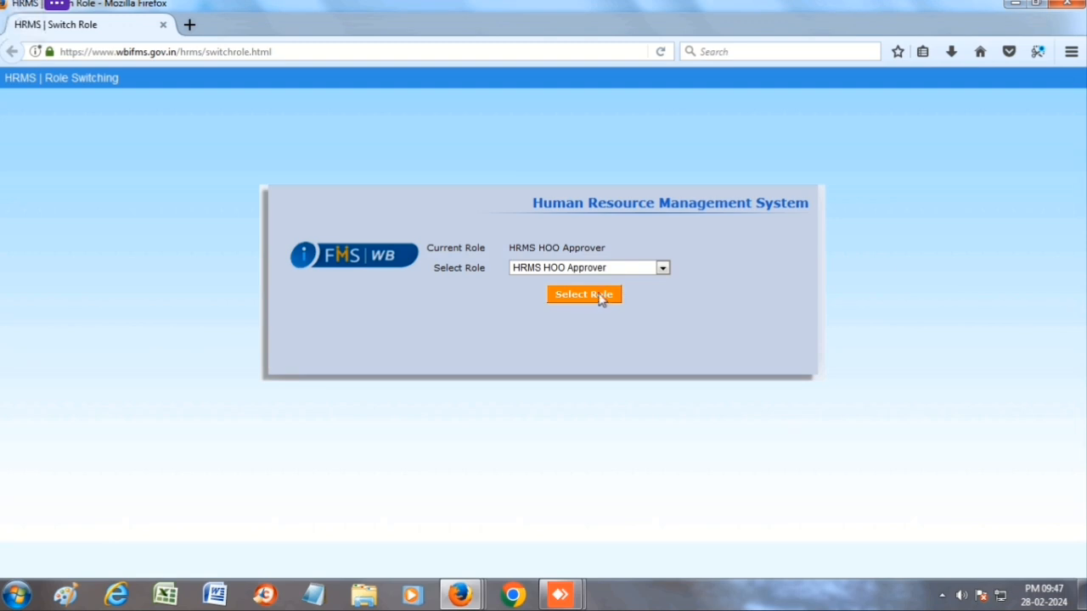
pyautogui.click(594, 296)
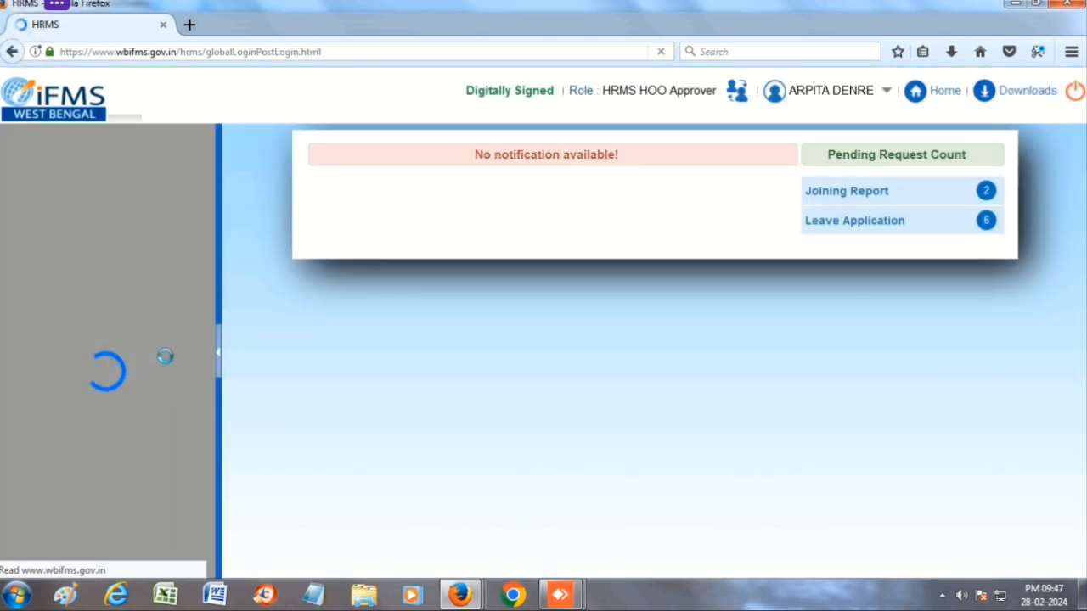
# - Open GPF > Final Payment > Final Payment Application/Sanction and select the Employee No field
pyautogui.scroll(-6, 55, 389)
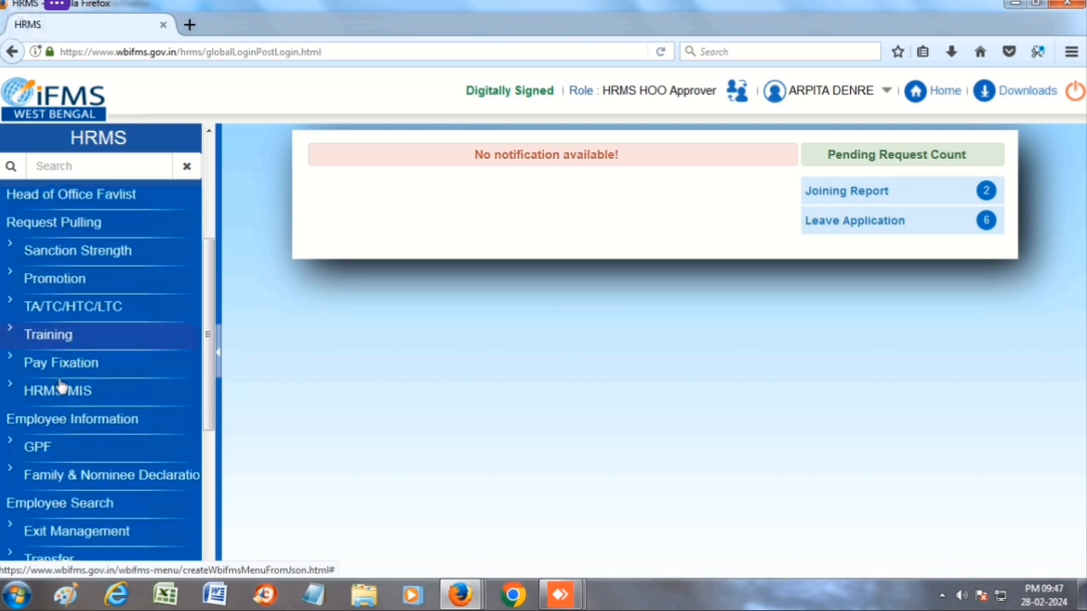
pyautogui.click(38, 387)
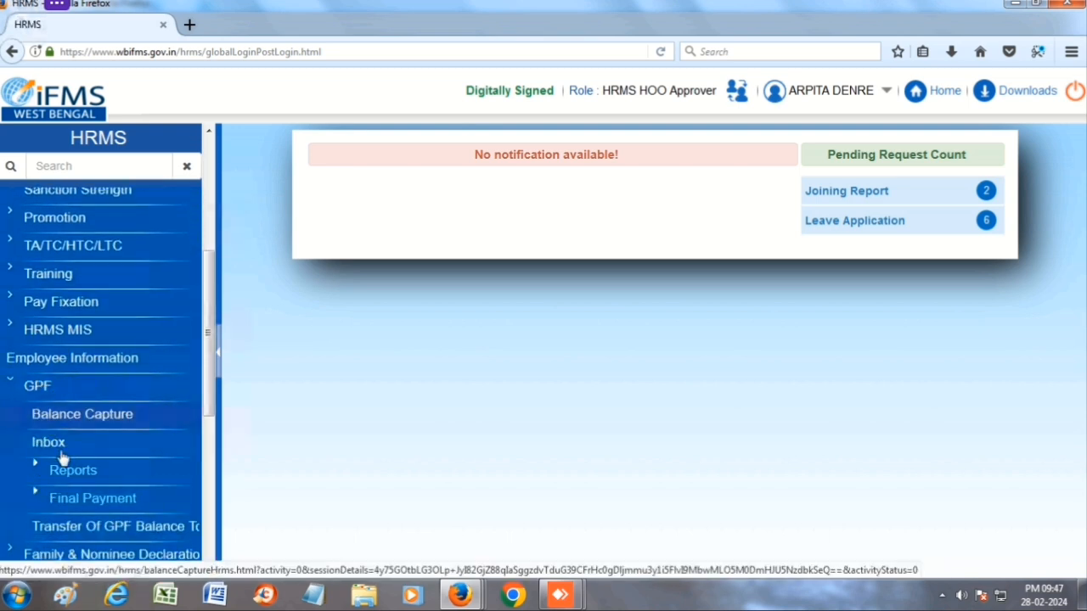
pyautogui.click(83, 501)
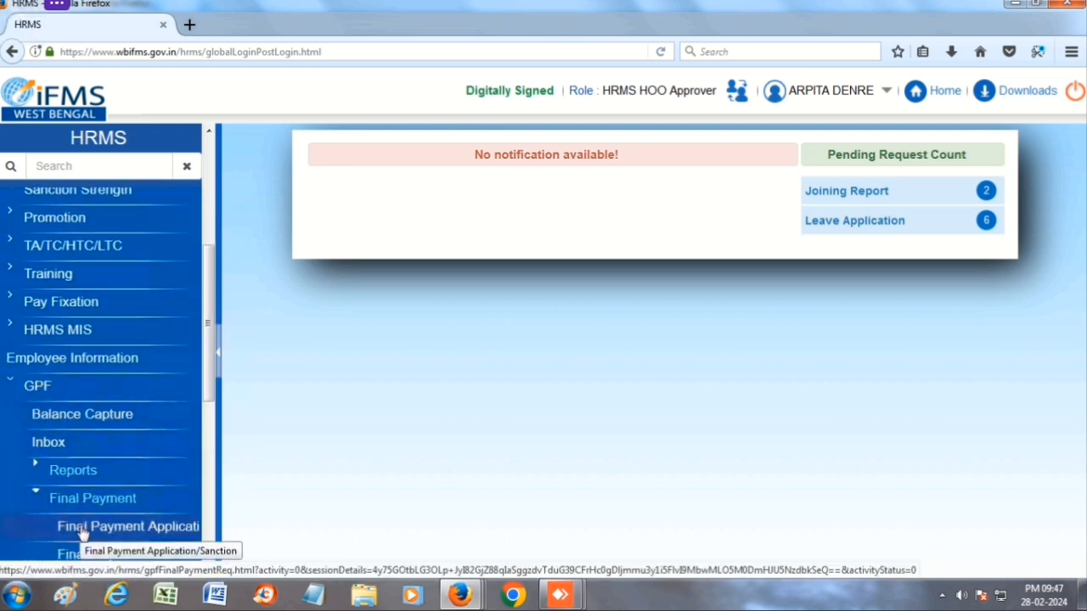
pyautogui.click(100, 526)
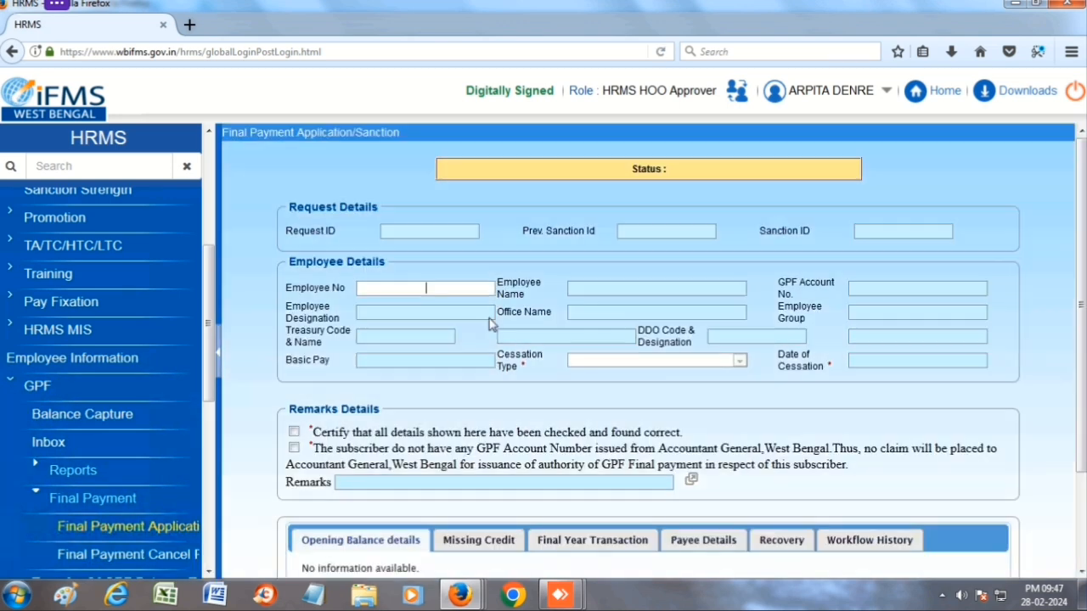
pyautogui.click(444, 290)
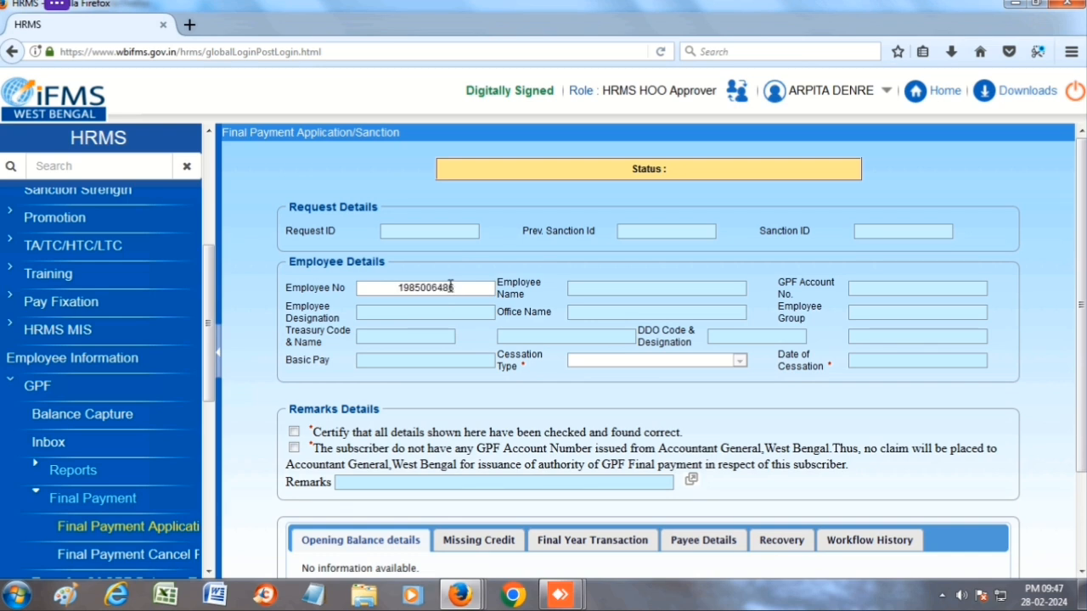
# - Search the employee number to load designation Karmabandhu, group D and basic pay 40800
pyautogui.scroll(-3, 720, 425)
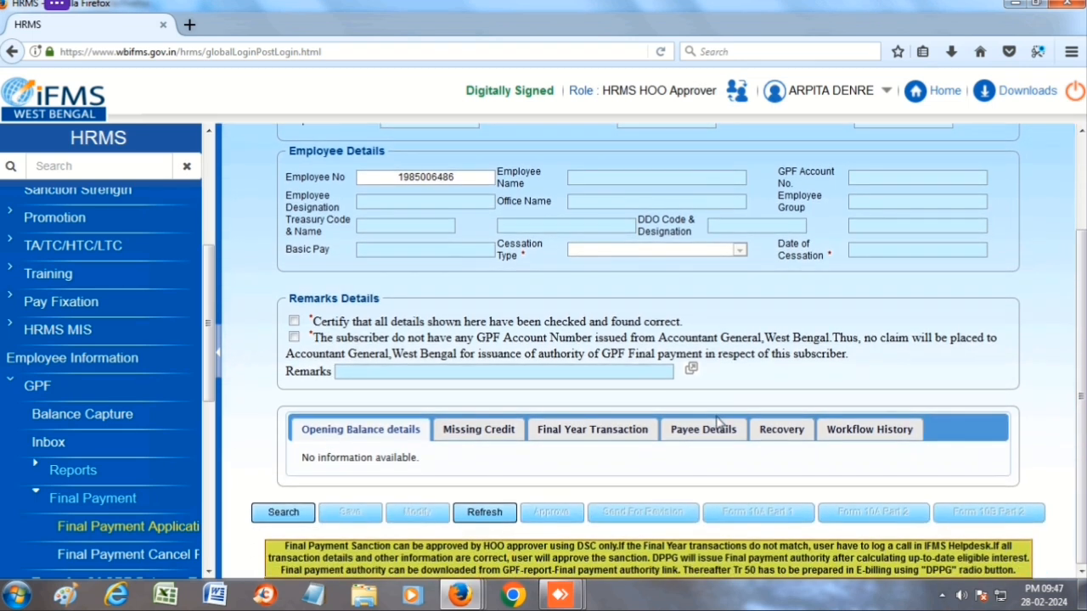
pyautogui.click(280, 515)
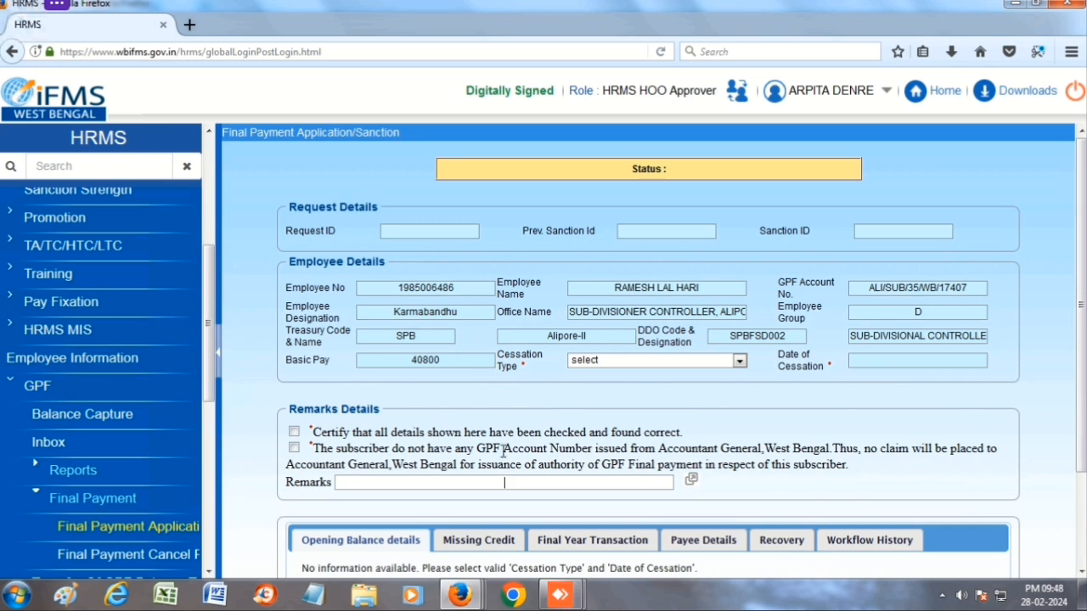
pyautogui.scroll(-3, 503, 450)
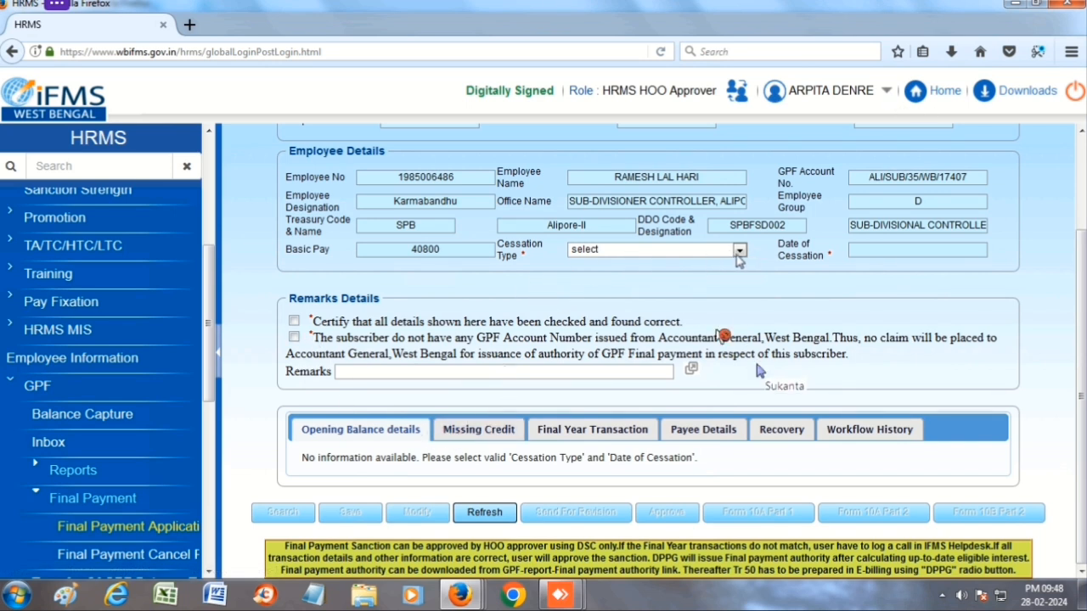
# - Set the cessation type to Retirement on Superannuation
pyautogui.click(739, 251)
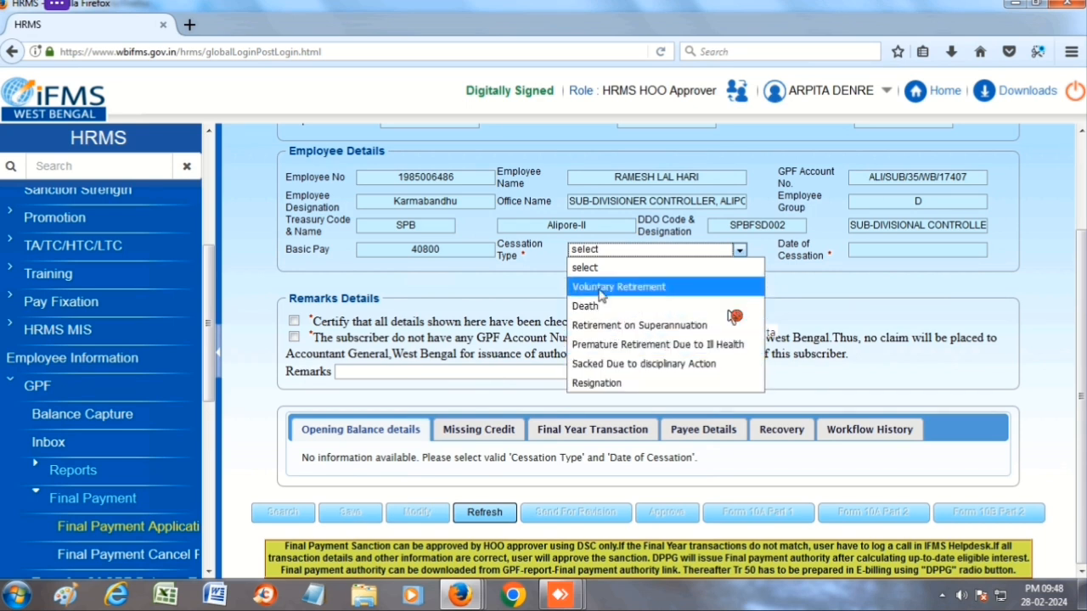
pyautogui.click(638, 325)
pyautogui.scroll(-3, 449, 386)
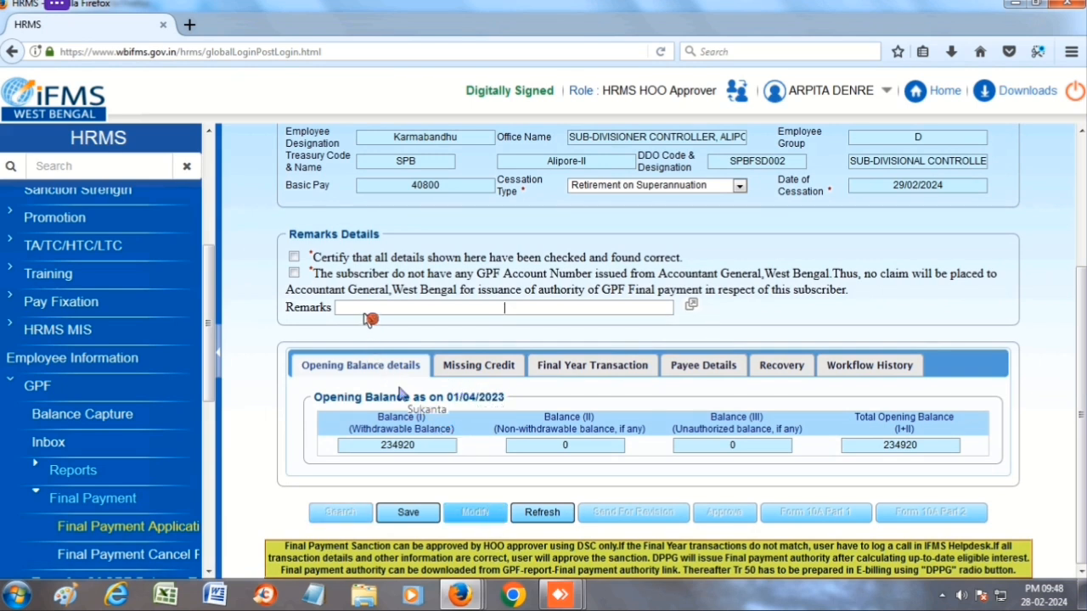
# - Certify both remarks declarations and dismiss the 'No information available.' remarks alert
pyautogui.click(294, 256)
pyautogui.click(294, 273)
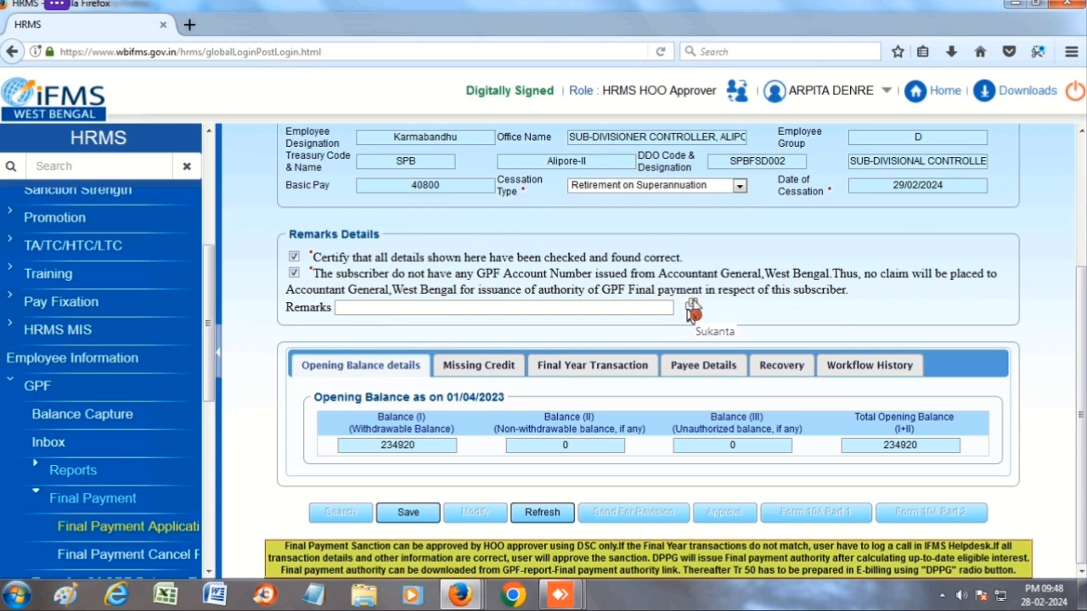
pyautogui.click(692, 307)
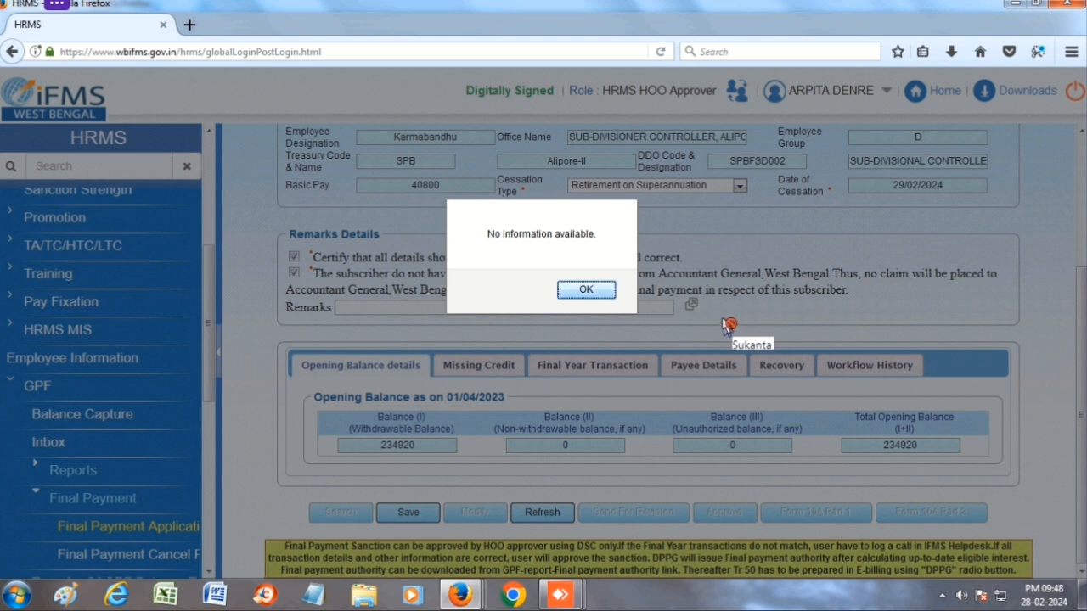
pyautogui.press('Return')
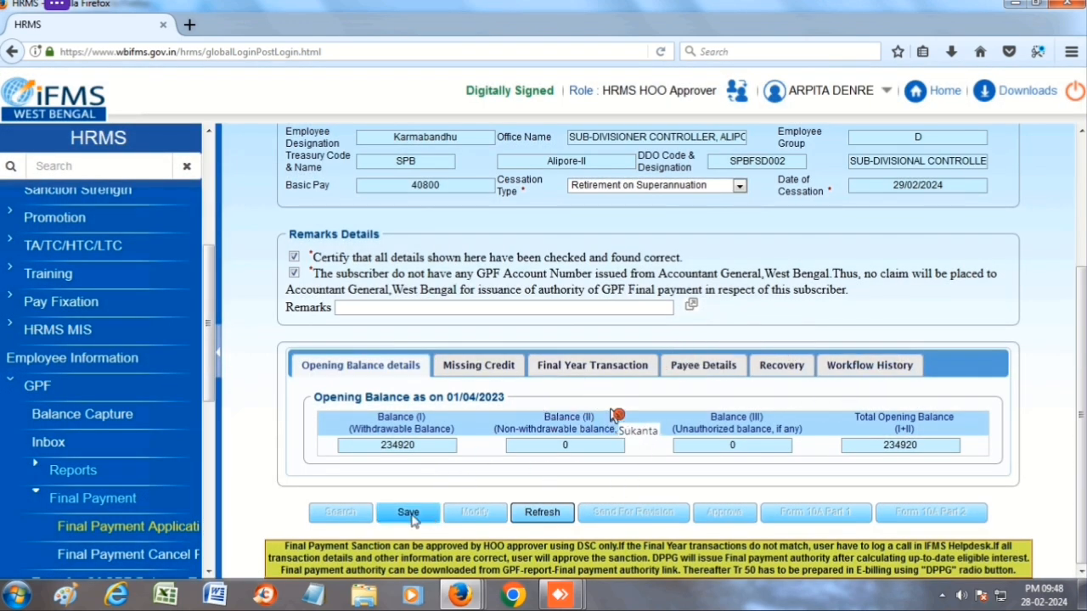
# - Save the application, then review Final Year Transaction, Payee, Recovery and Workflow History tabs
pyautogui.click(408, 513)
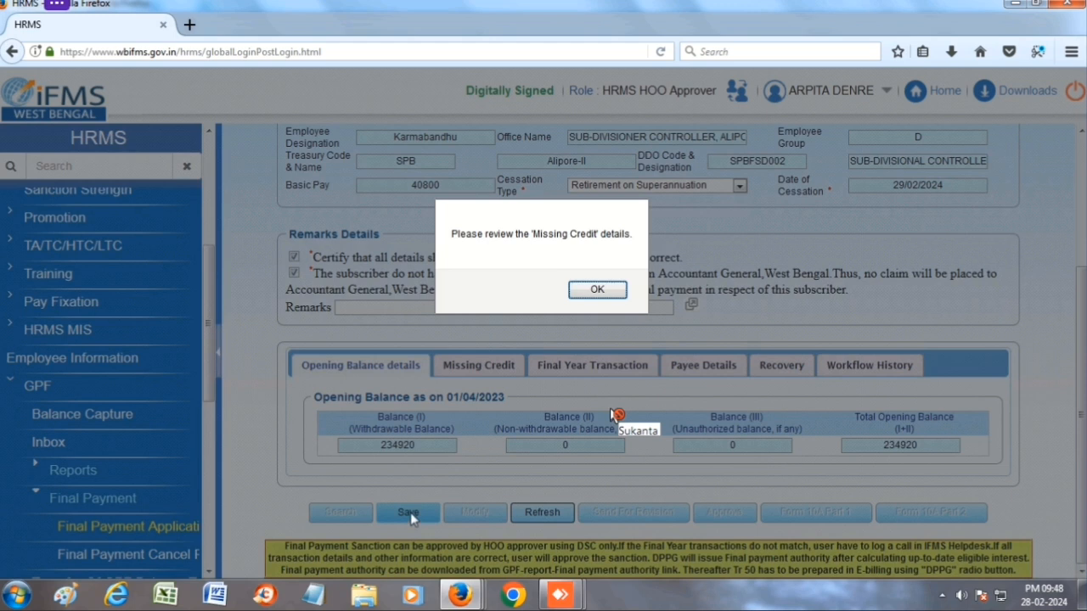
pyautogui.click(595, 293)
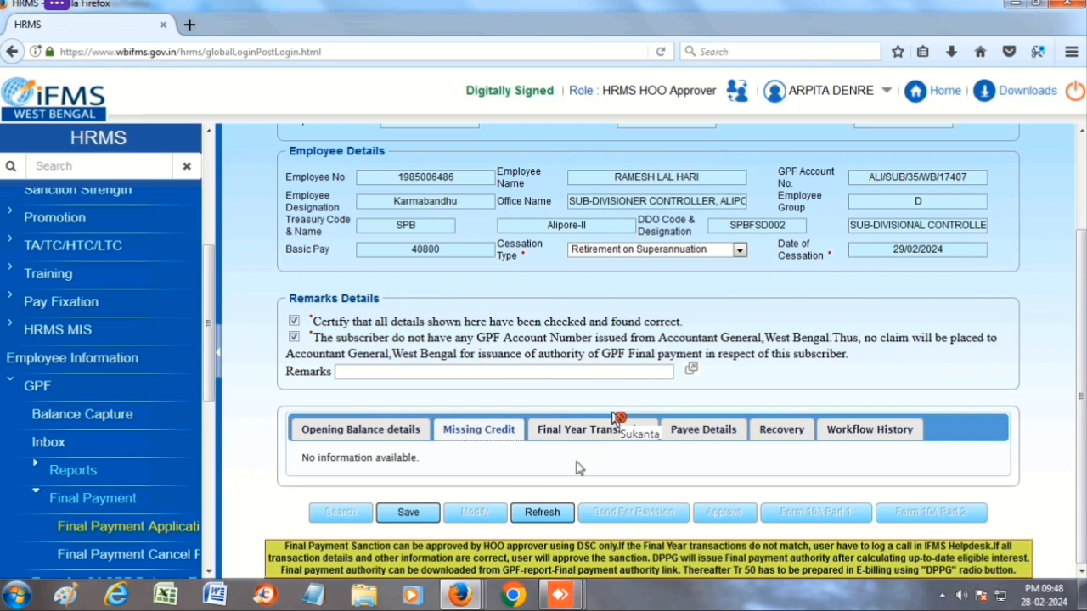
pyautogui.click(614, 421)
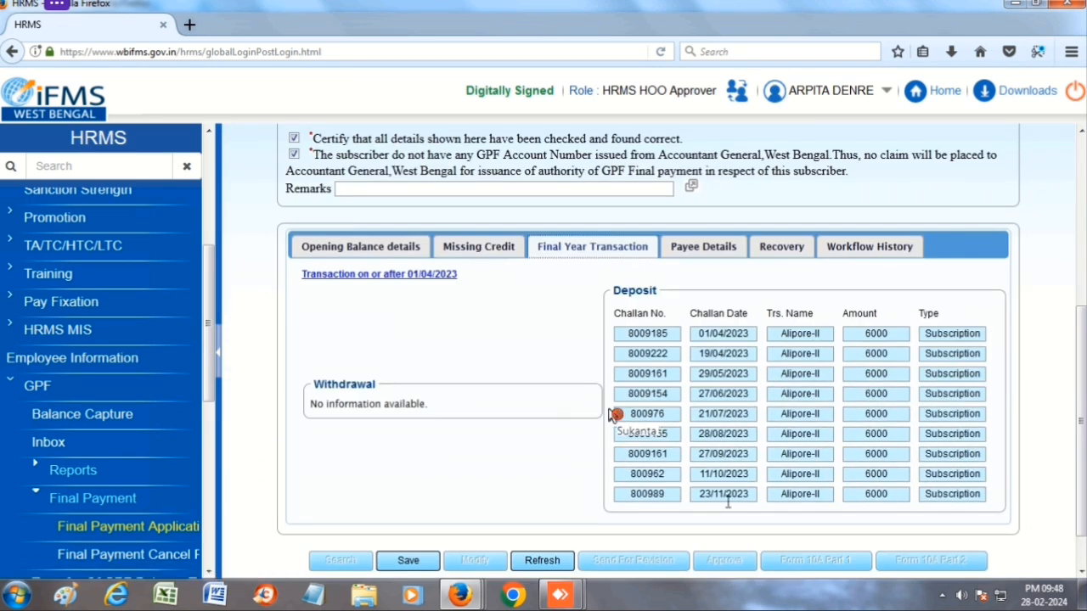
pyautogui.click(703, 247)
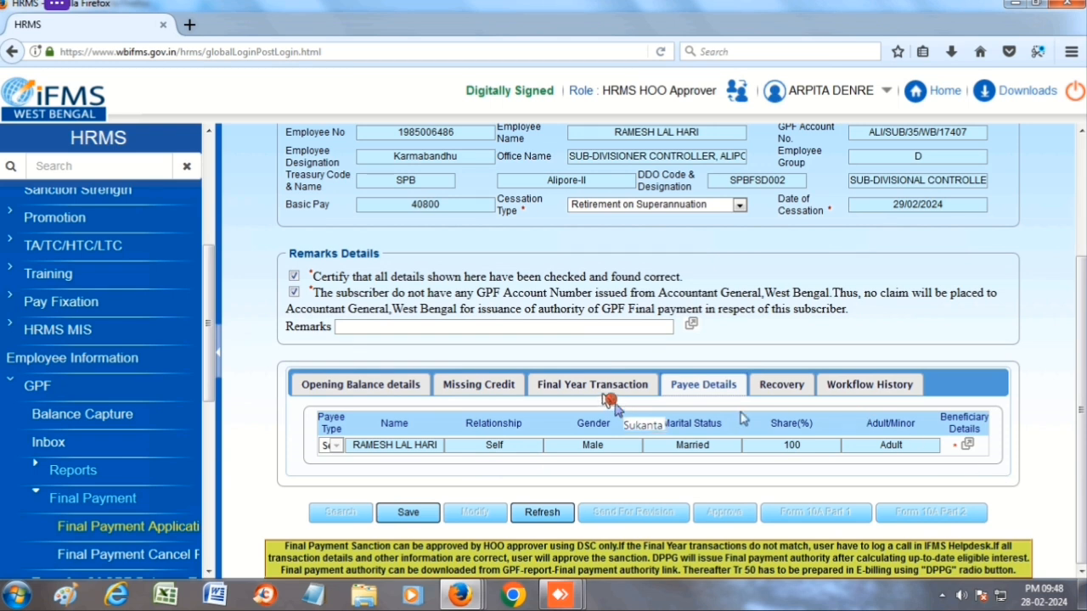
pyautogui.click(786, 387)
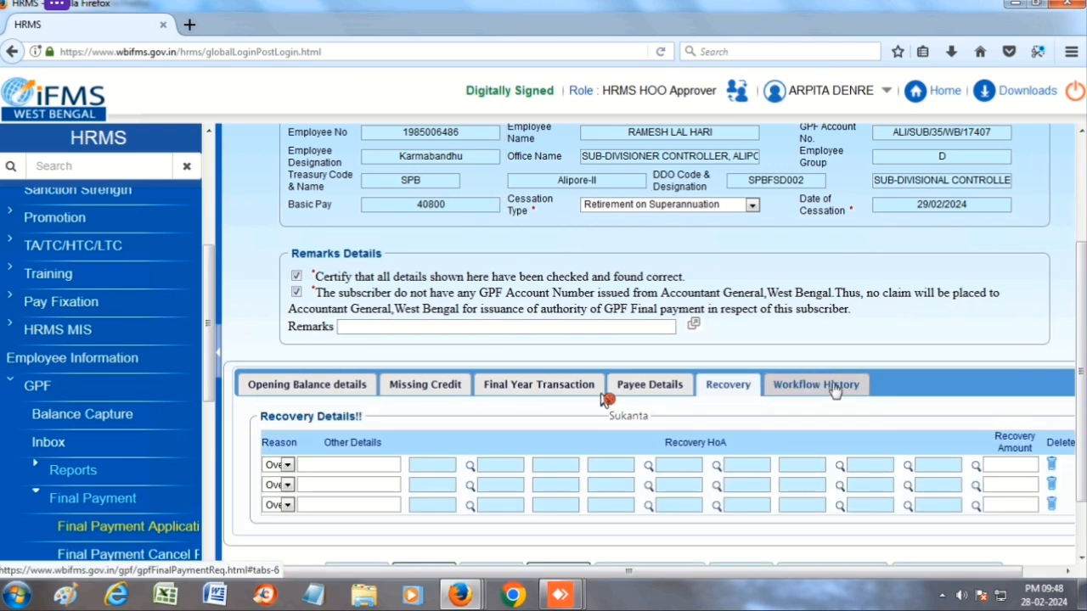
pyautogui.click(835, 386)
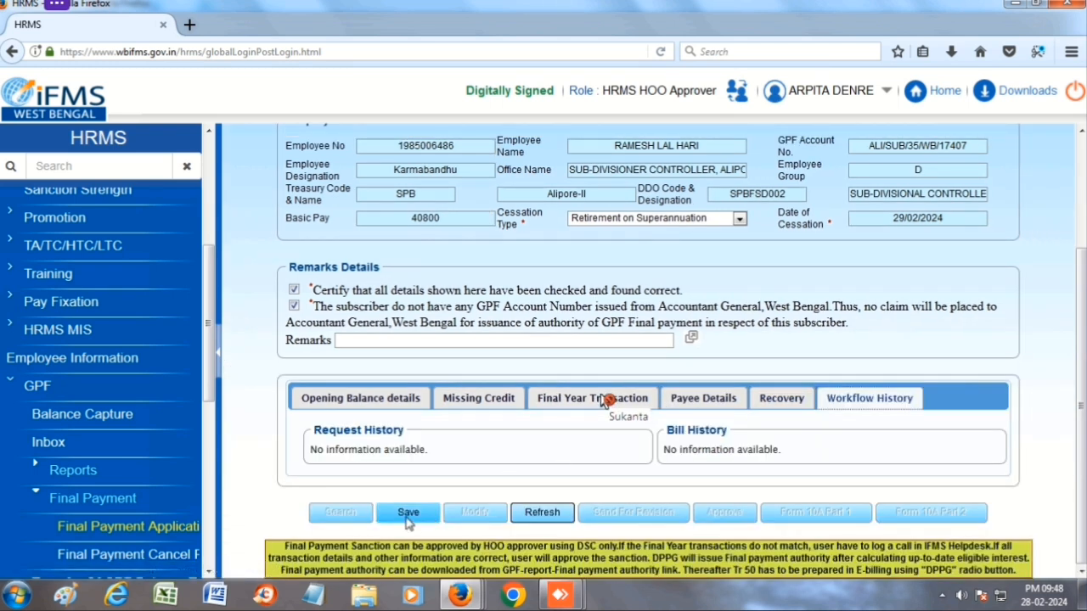
# - Save again, dismiss the beneficiary prompt, and view the payee's beneficiary bank details
pyautogui.click(408, 514)
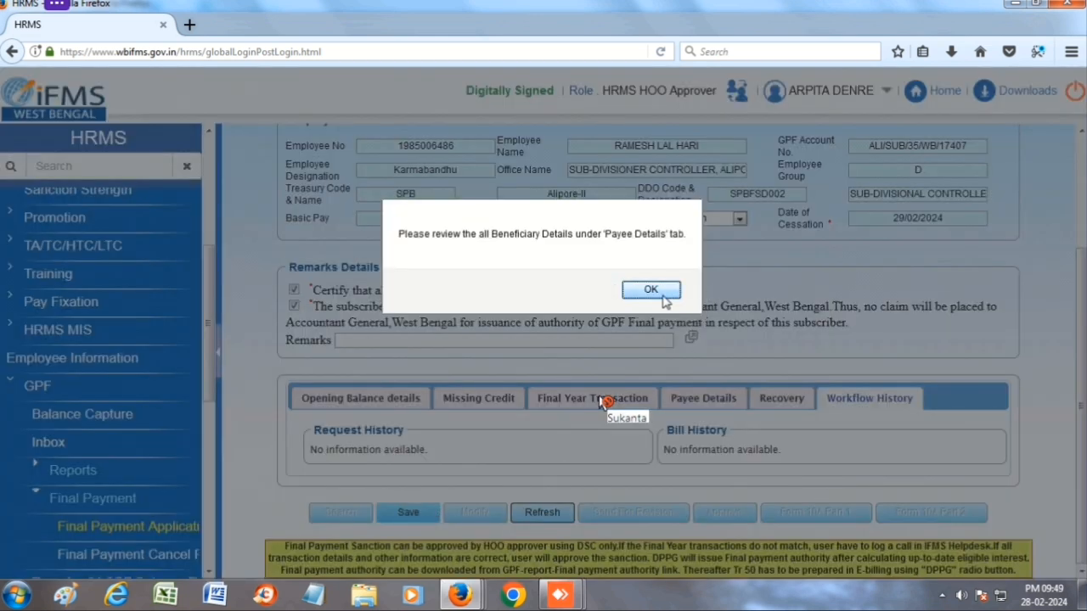
pyautogui.click(650, 290)
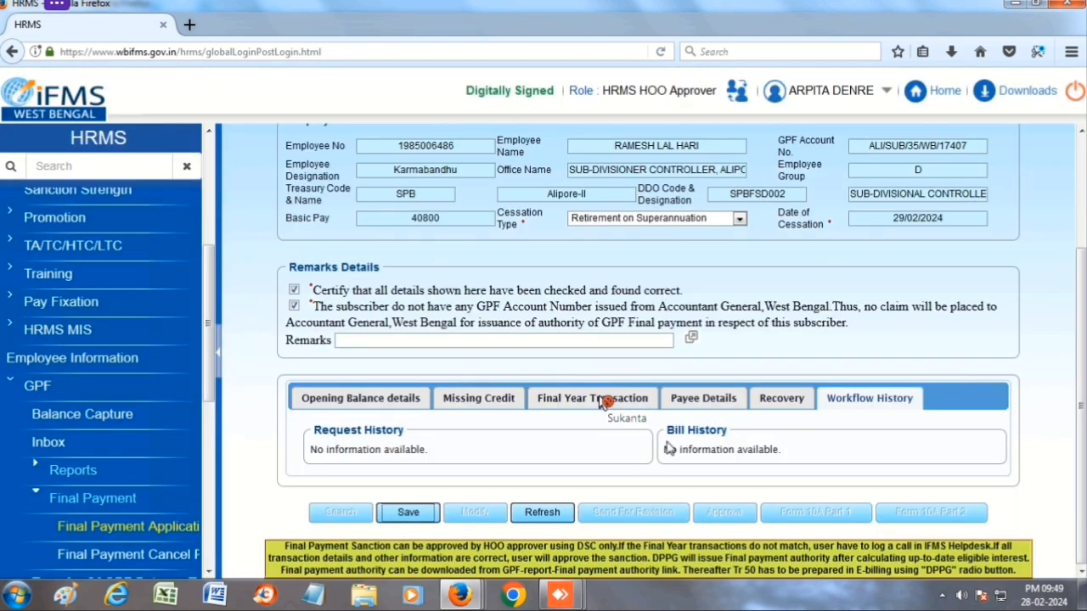
pyautogui.click(671, 396)
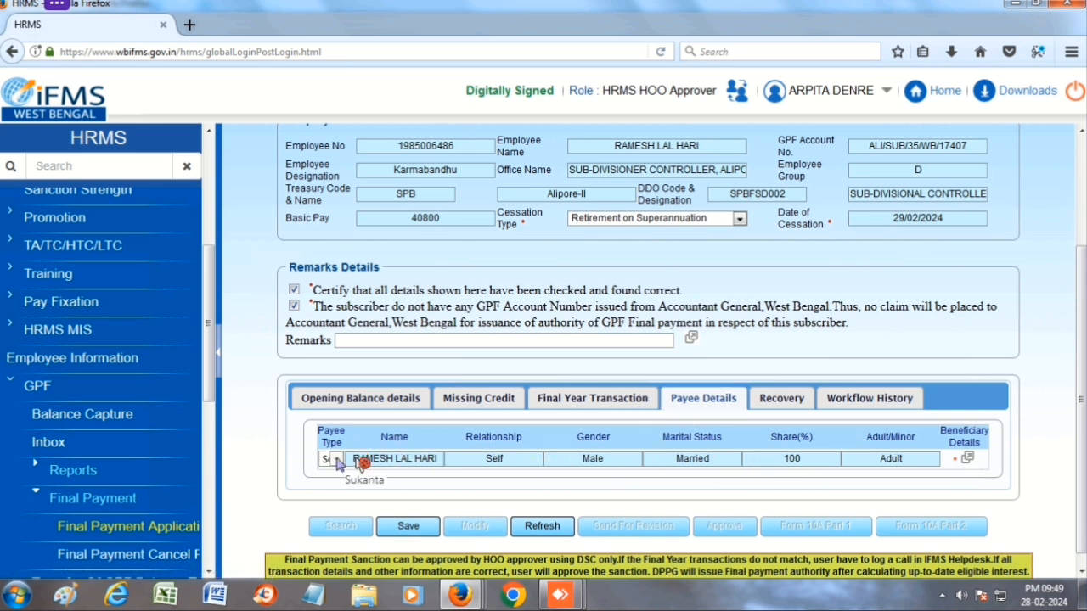
pyautogui.click(365, 459)
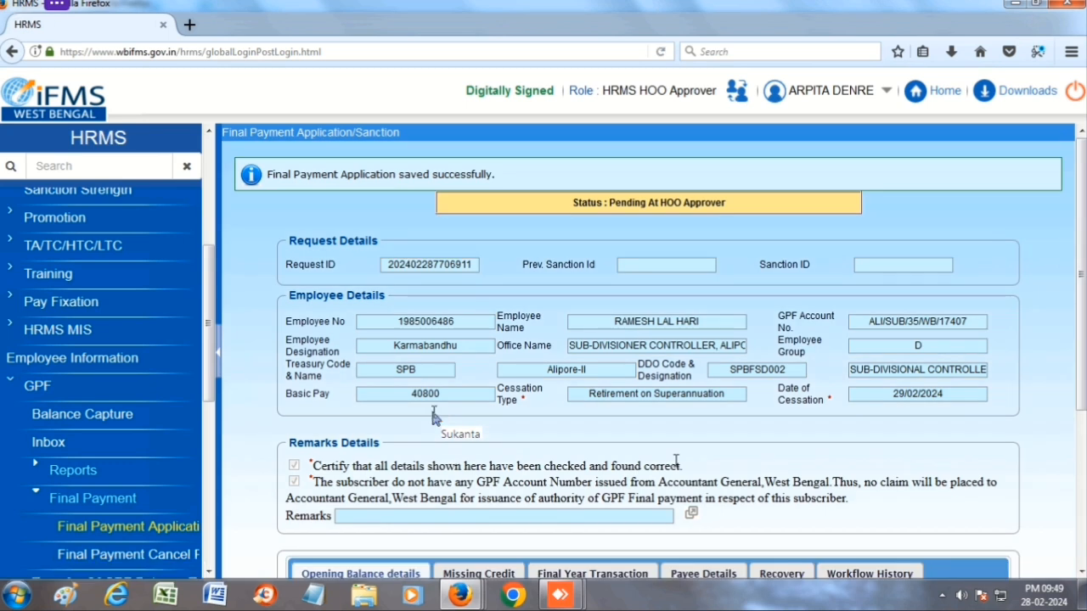
# - Approve the application past the Missing Credit alert, forwarding it to the DPPG Approver Pool
pyautogui.scroll(-5, 781, 419)
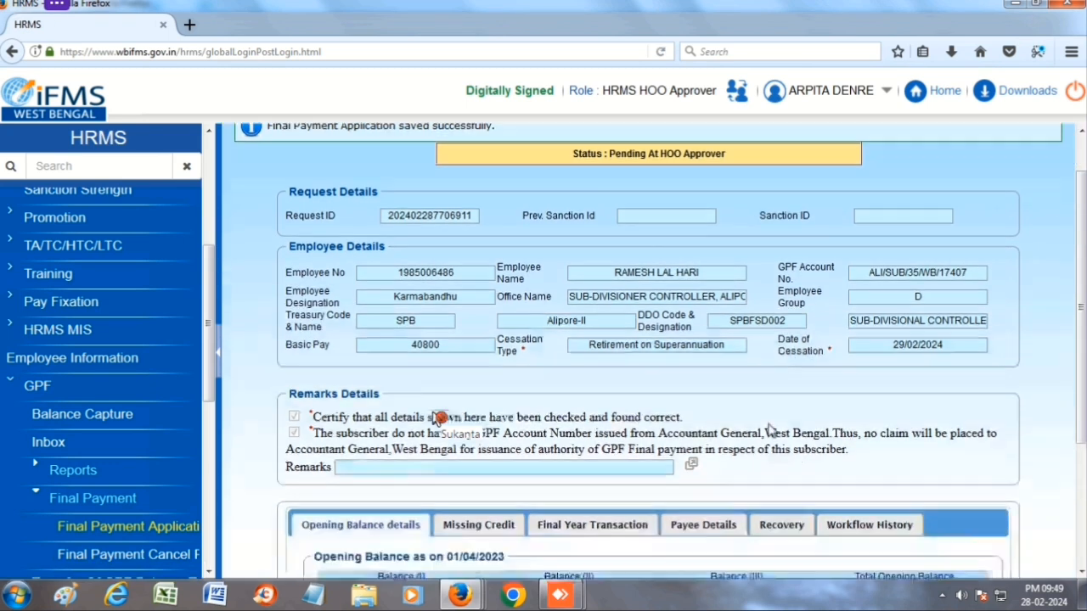
pyautogui.scroll(-1, 433, 418)
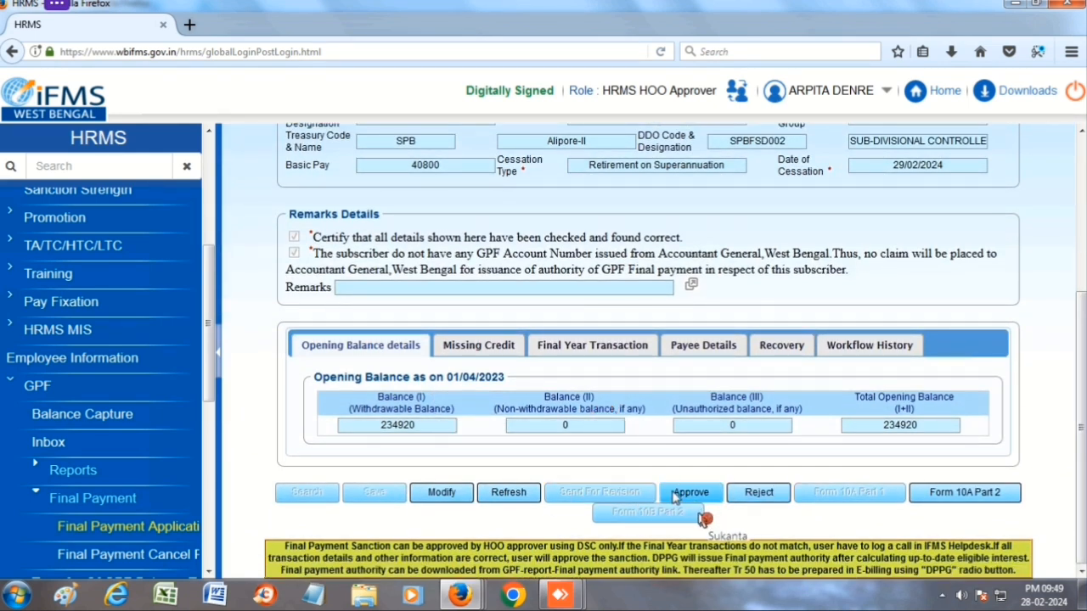
pyautogui.click(702, 518)
pyautogui.click(690, 492)
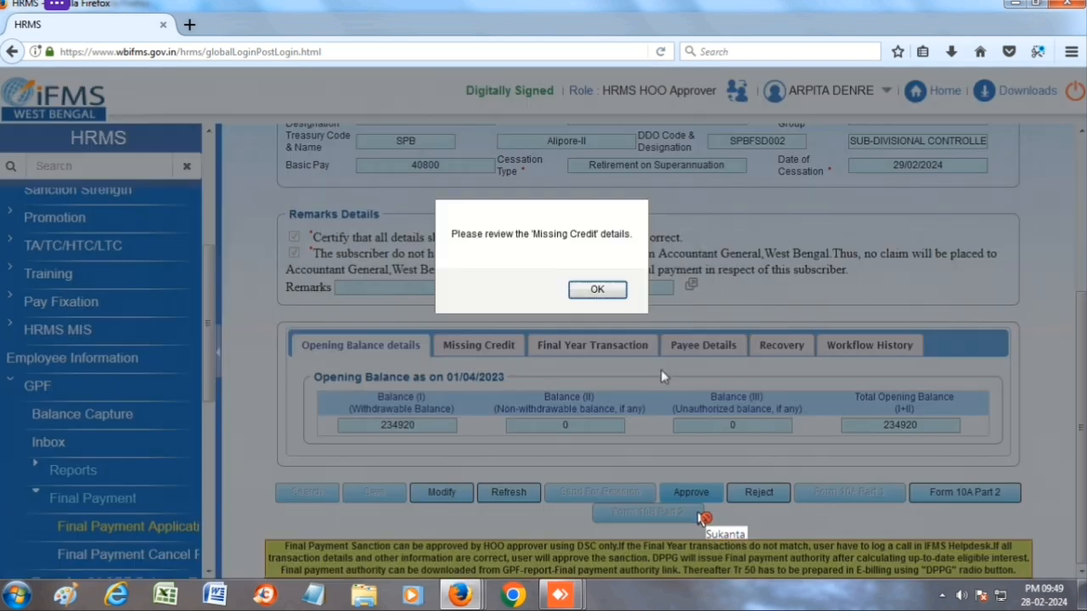
pyautogui.click(598, 290)
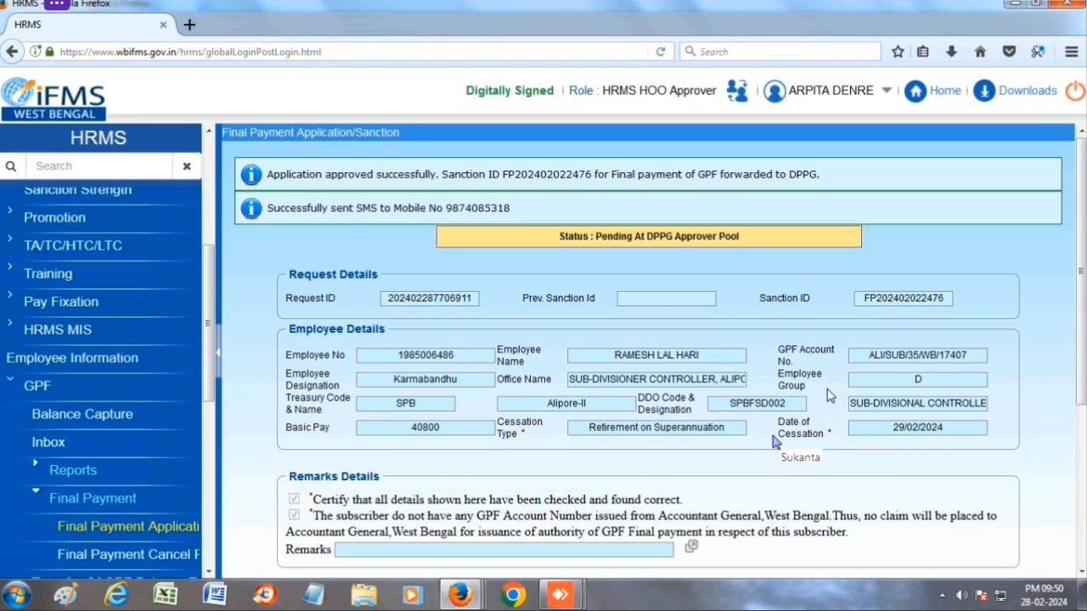
# - Generate Form 10A Part 2 and review its balances: opening 234920, closing 288920
pyautogui.scroll(-5, 773, 441)
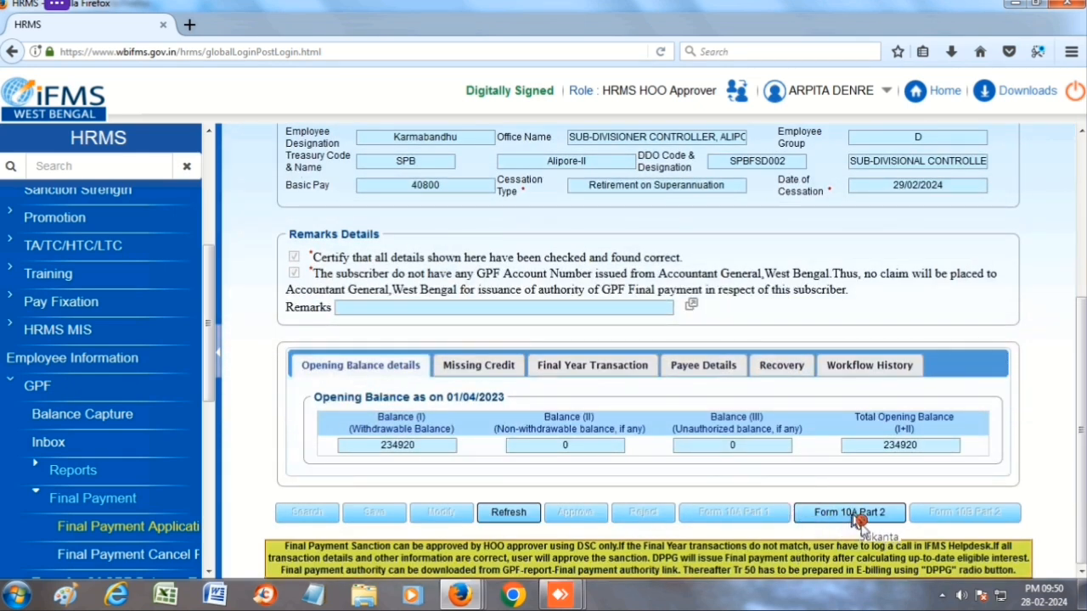
pyautogui.click(849, 512)
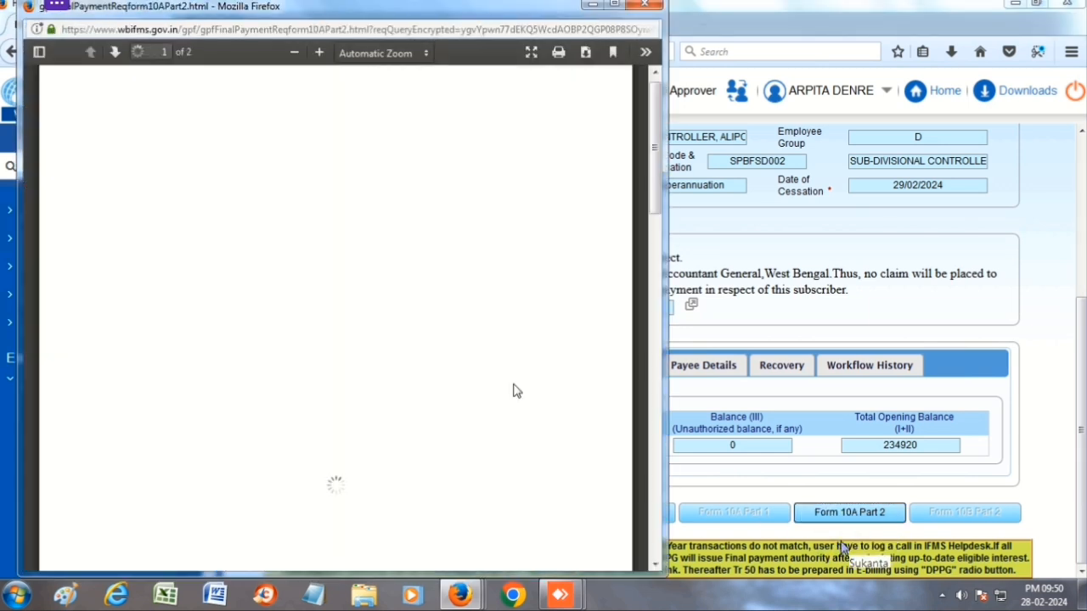
pyautogui.scroll(-5, 413, 239)
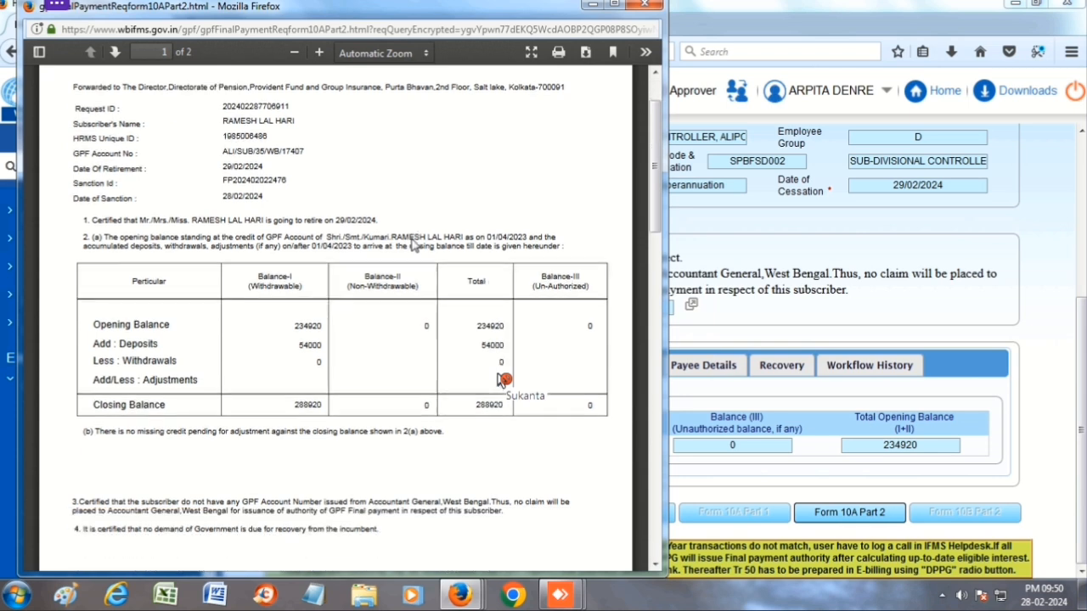
pyautogui.scroll(-10, 413, 241)
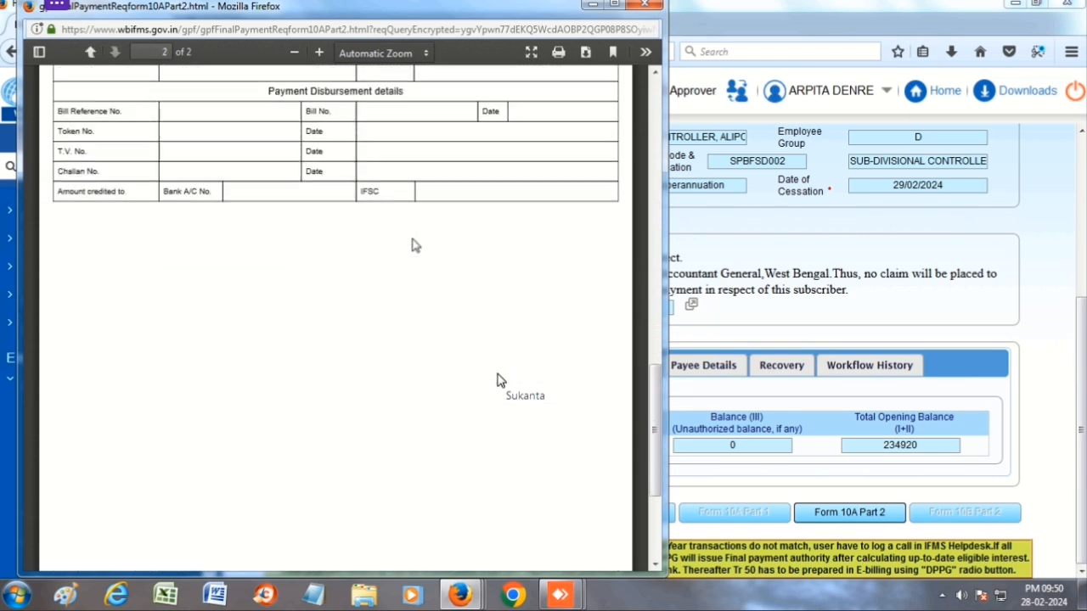
pyautogui.scroll(2, 415, 246)
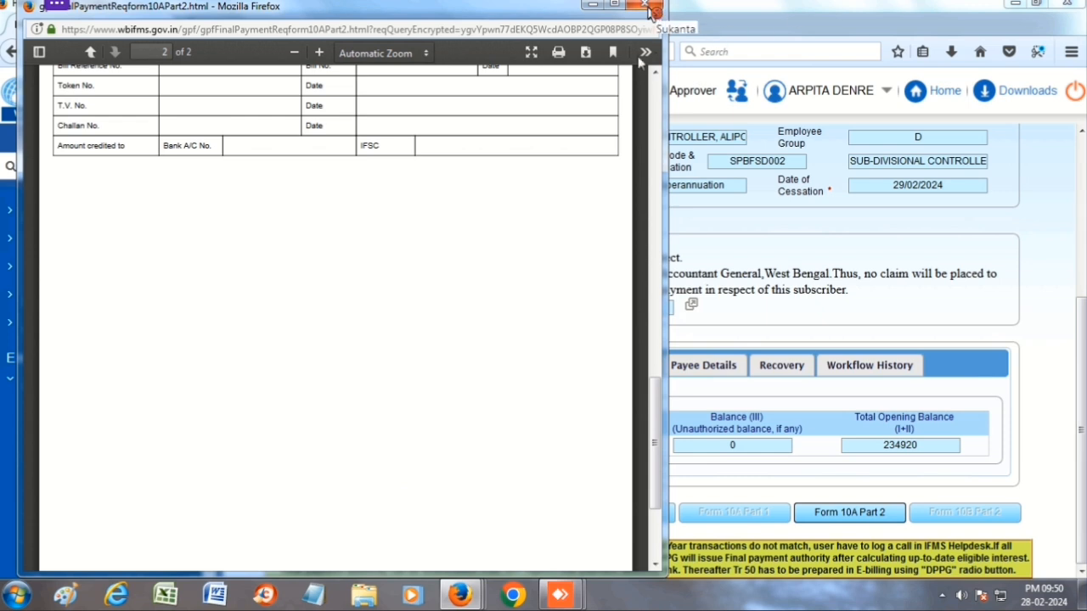
pyautogui.scroll(3, 592, 99)
pyautogui.scroll(10, 592, 99)
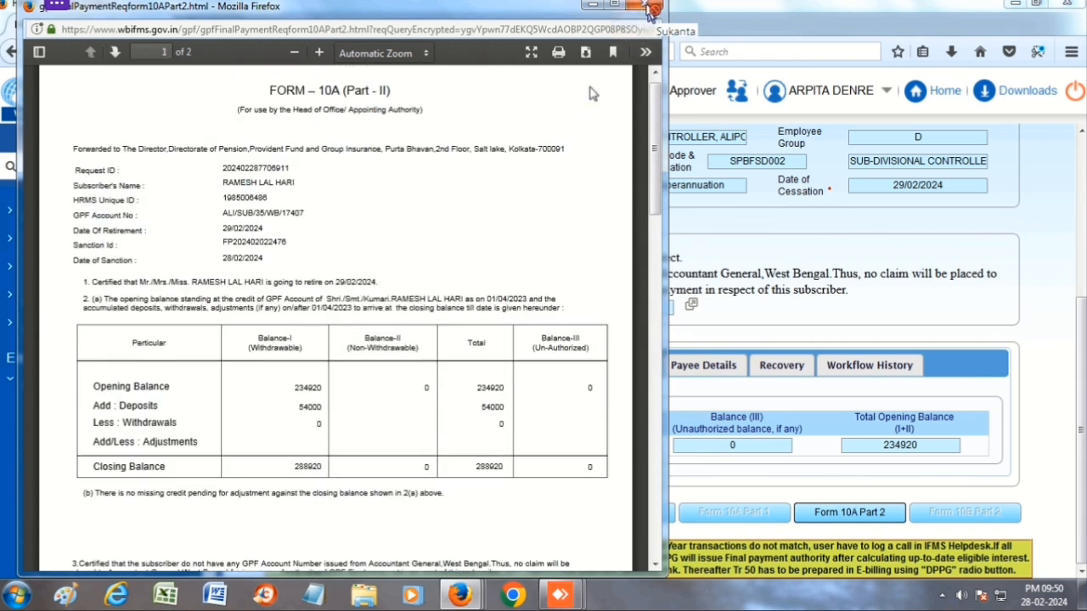
# - Save the Form 10A PDF as document.pdf and close the preview window
pyautogui.click(585, 52)
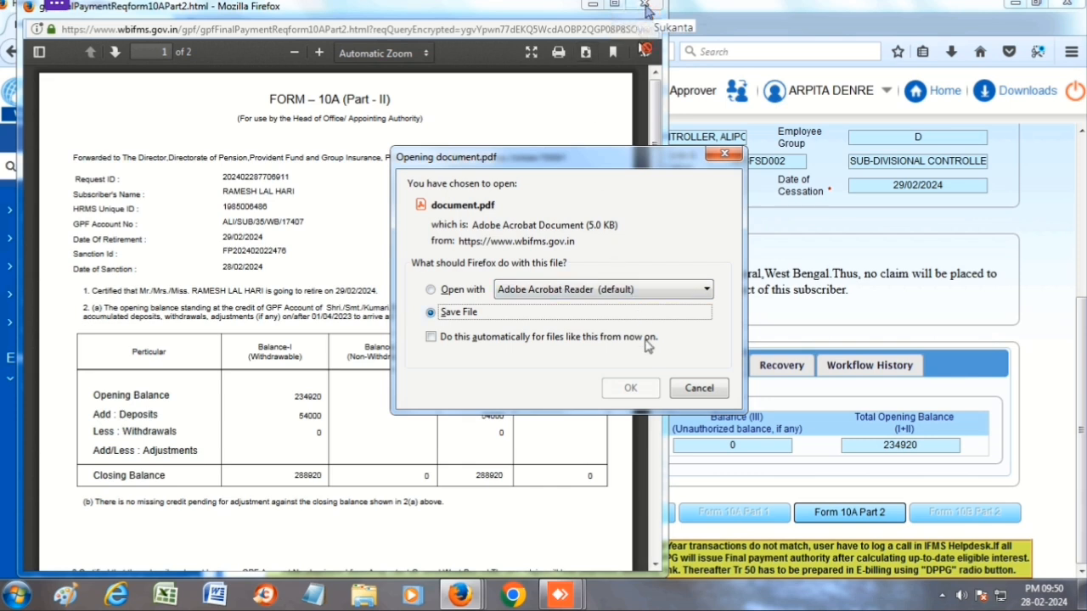
pyautogui.press('Return')
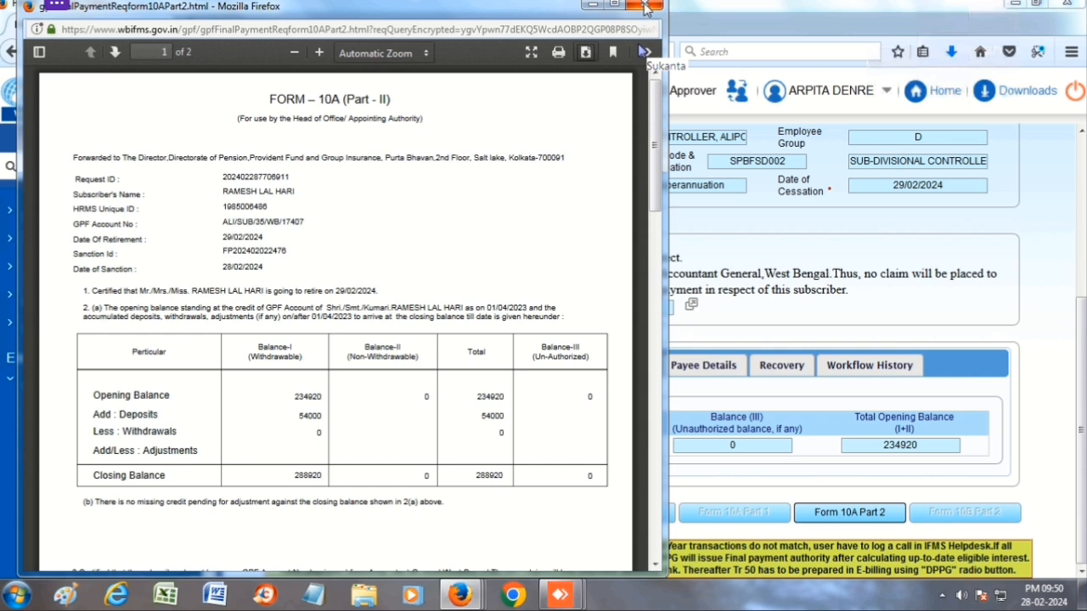
pyautogui.click(647, 7)
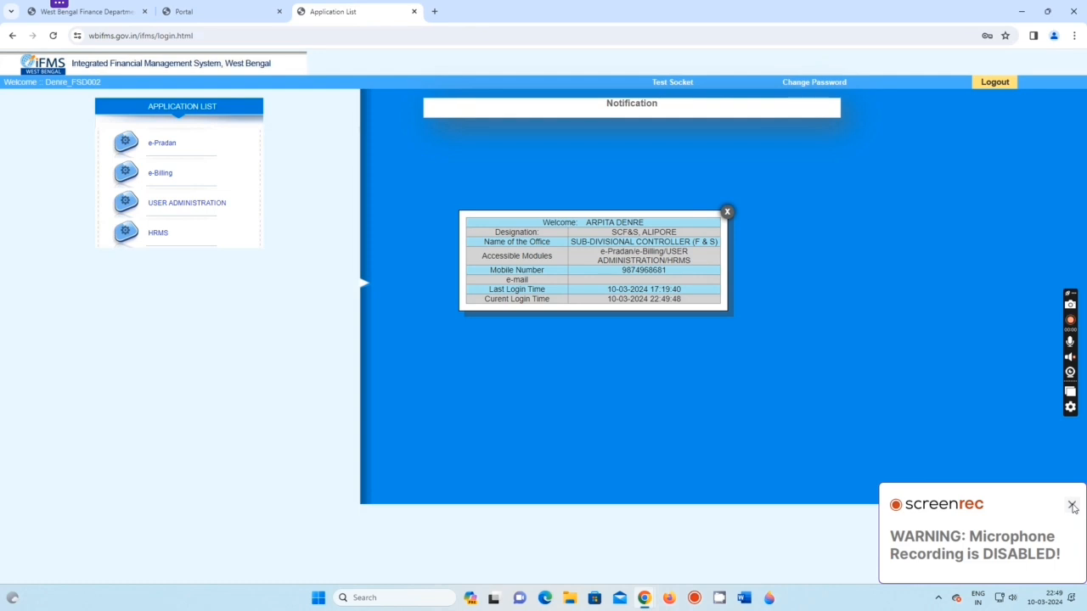
# - Reopen the HRMS module from the Application List without a digital signature
pyautogui.click(1071, 505)
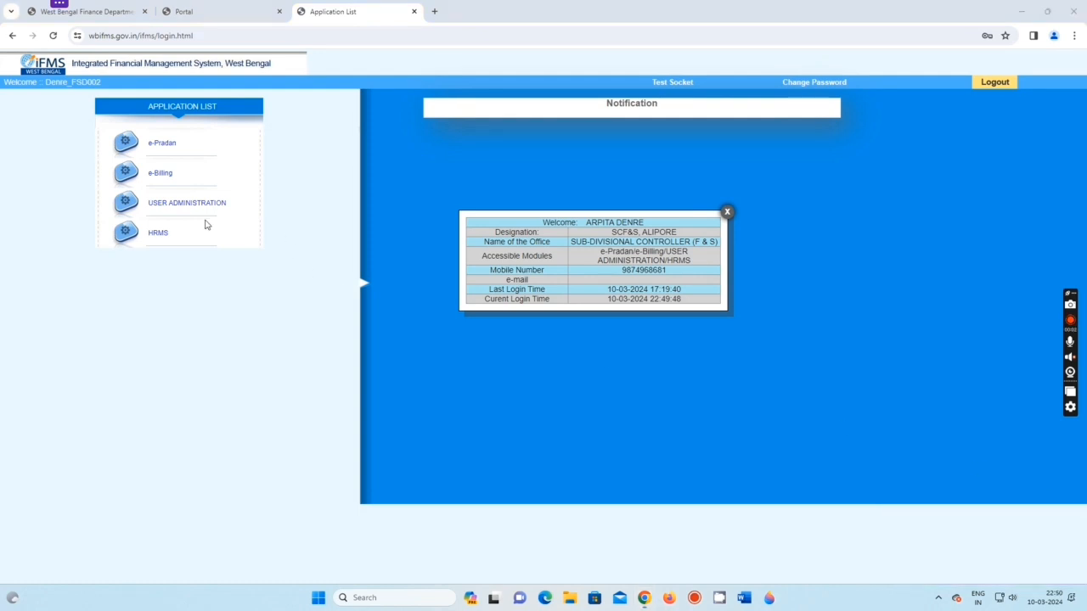
pyautogui.click(158, 238)
pyautogui.click(641, 116)
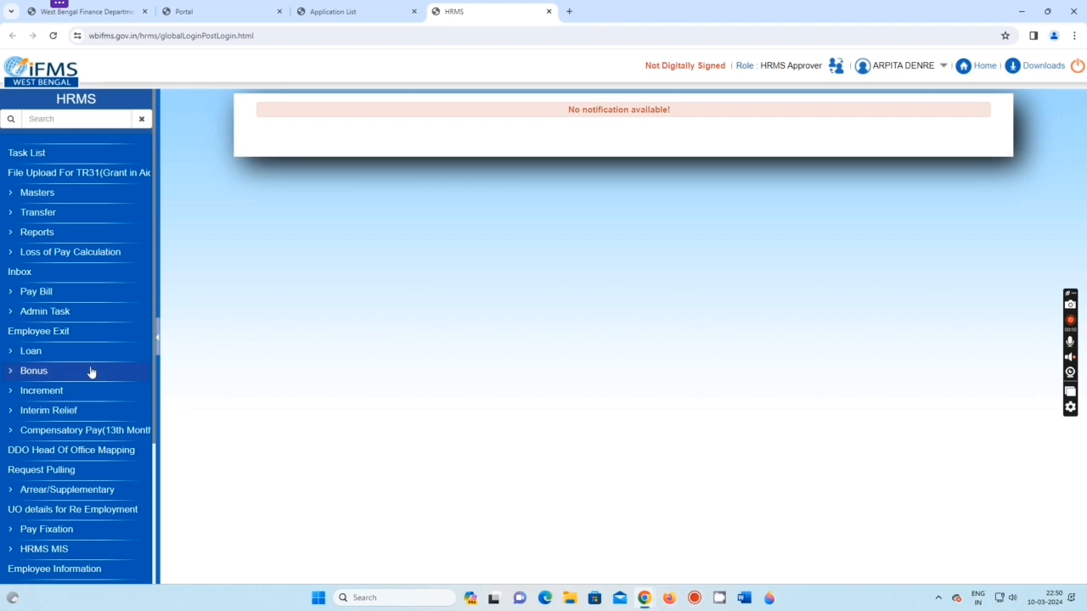
# - Open the GPF > Reports > Final Payment Authority report form
pyautogui.scroll(-3, 91, 372)
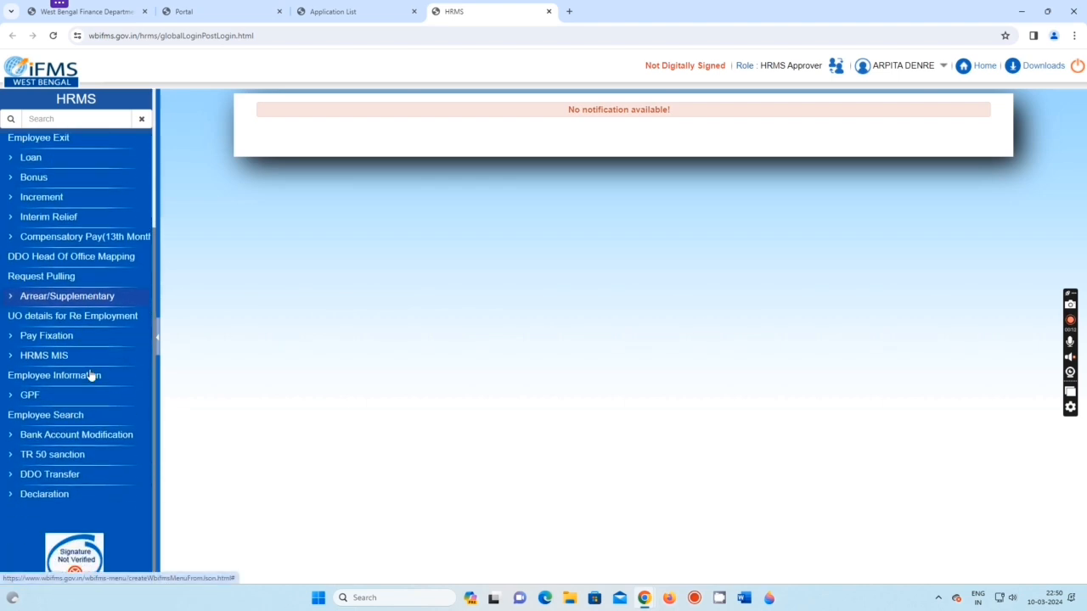
pyautogui.click(32, 395)
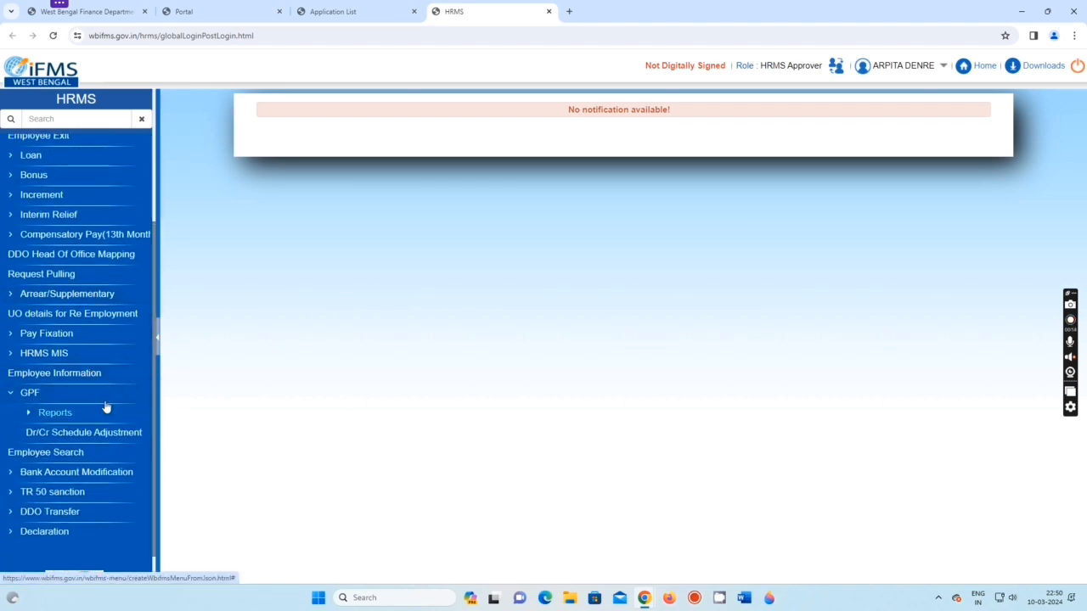
pyautogui.click(69, 414)
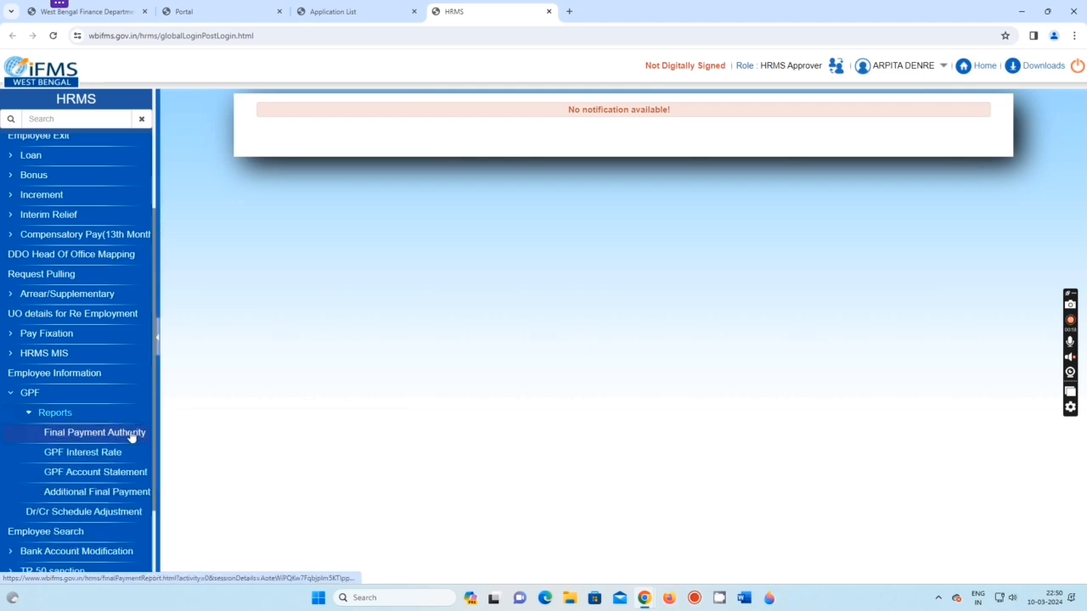
pyautogui.click(131, 435)
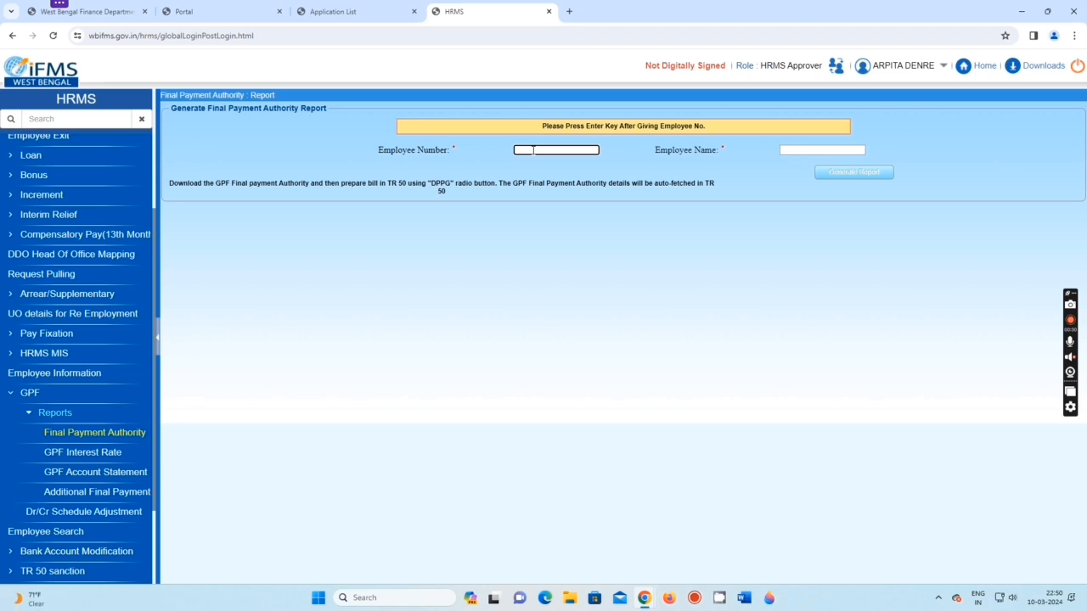
# - Paste the employee number, fetch the name, and generate the 2-page report sanctioning 306446
pyautogui.hotkey('ctrl', 'v')
pyautogui.press('Return')
pyautogui.click(854, 174)
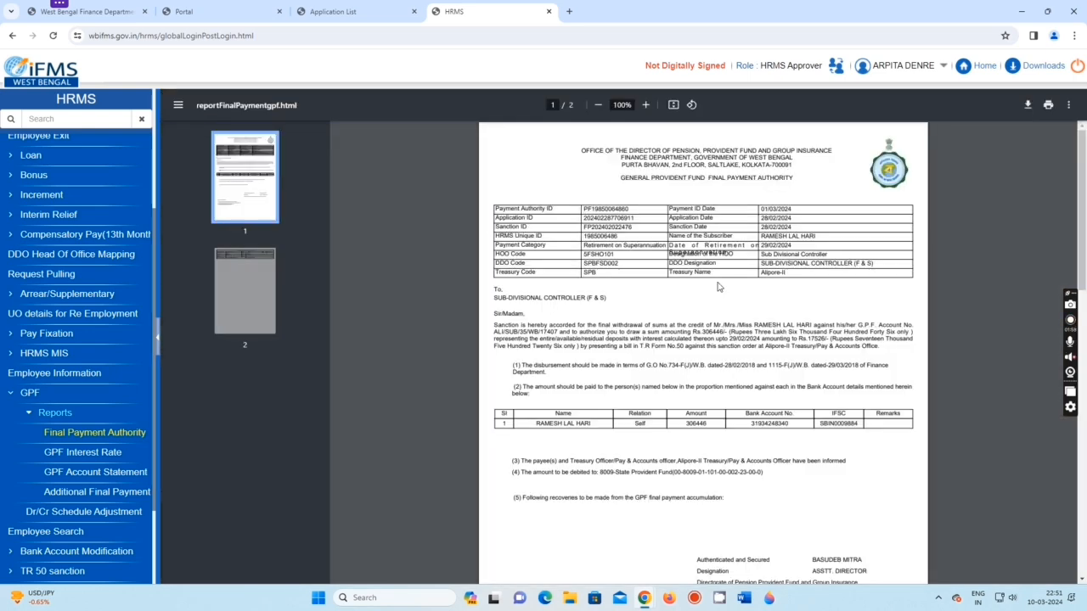
pyautogui.scroll(-5, 618, 246)
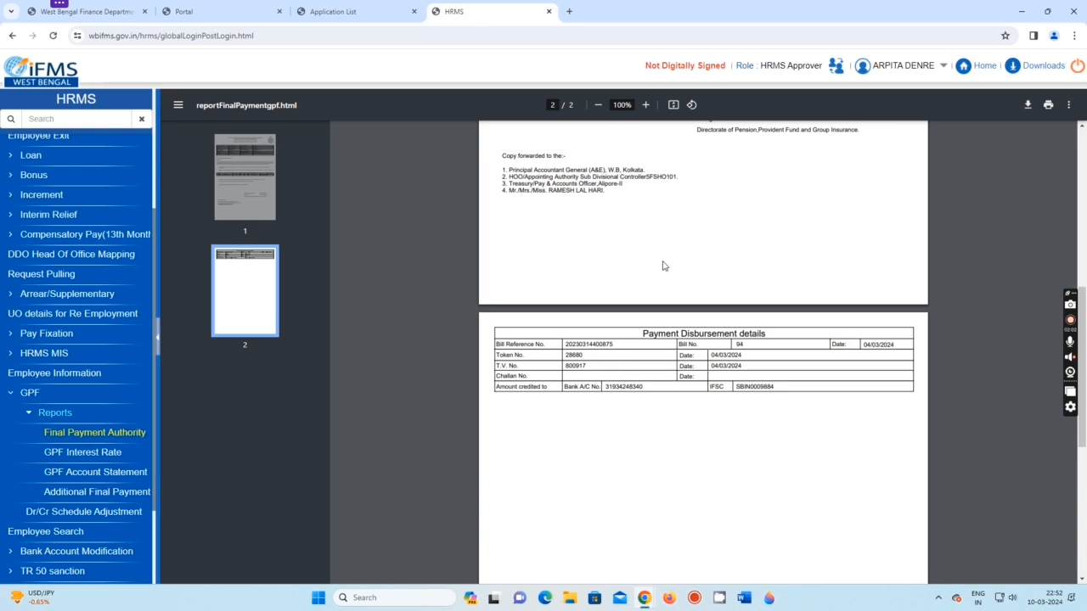
pyautogui.scroll(-5, 663, 266)
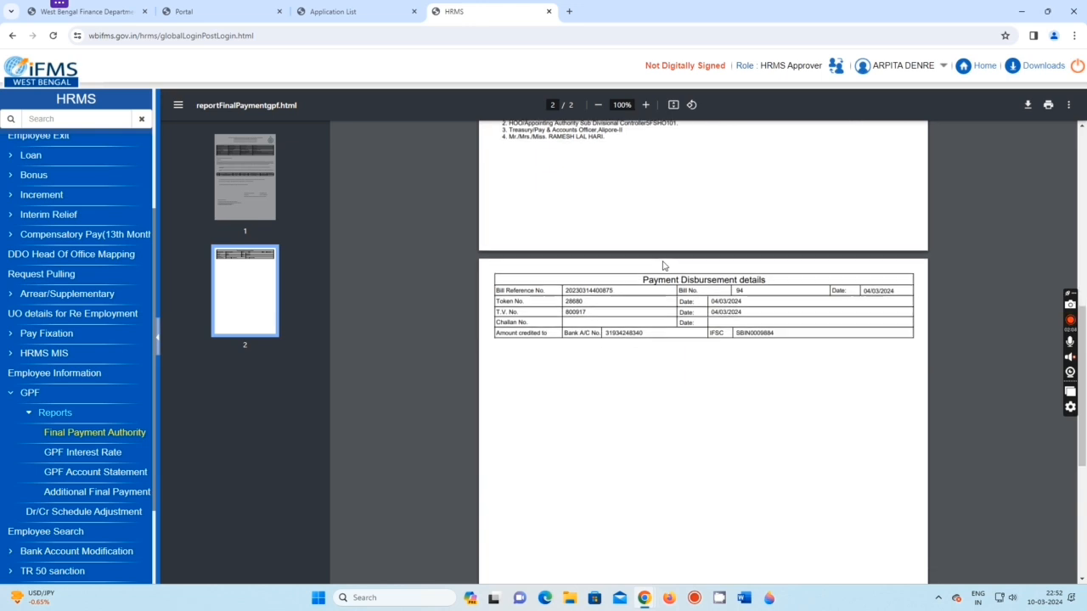
pyautogui.scroll(6, 663, 266)
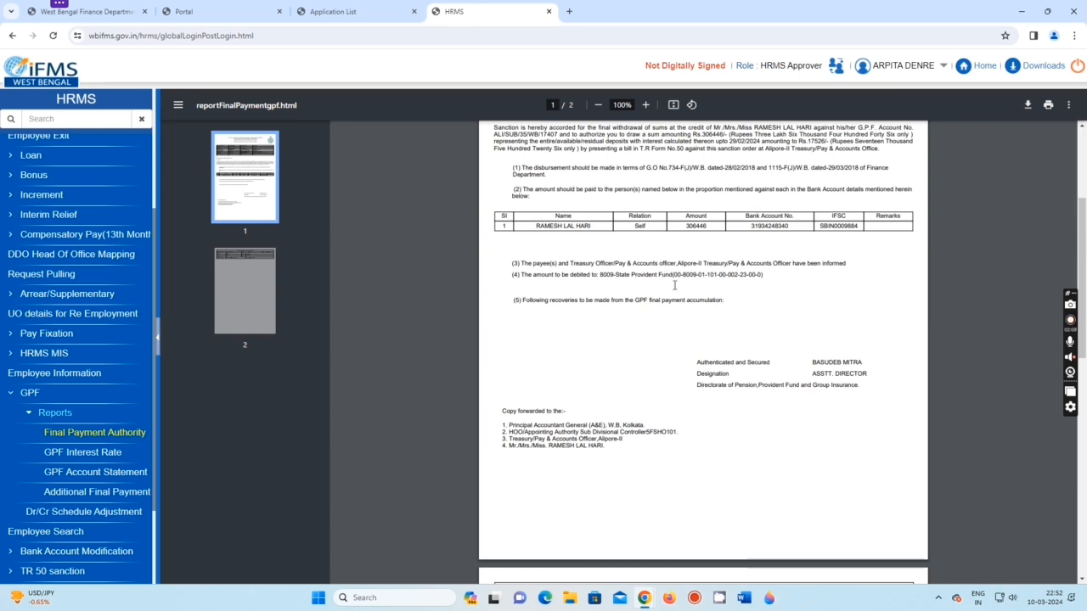
pyautogui.scroll(3, 663, 266)
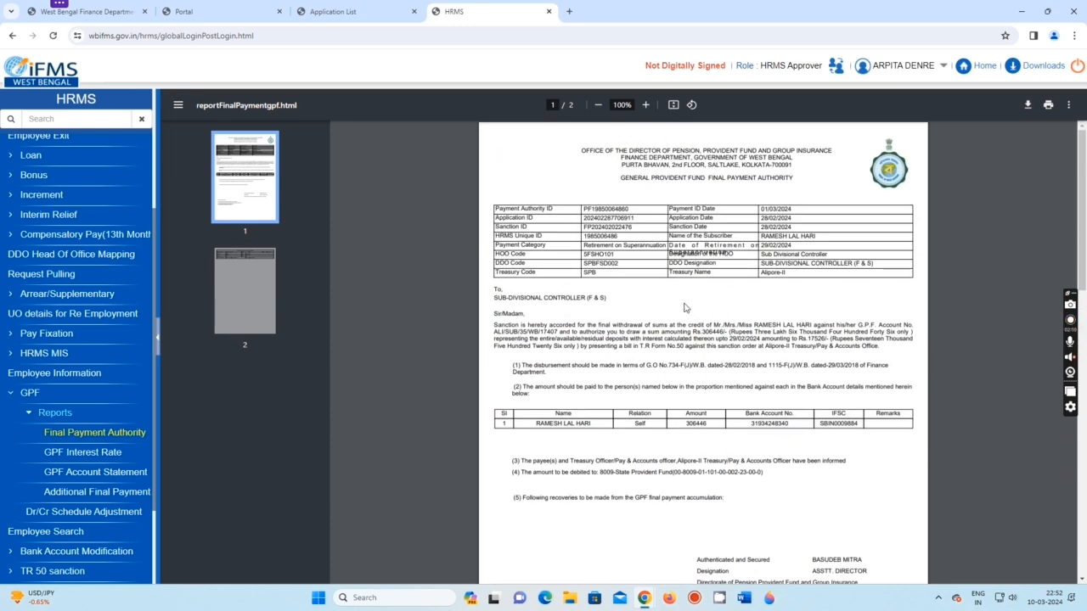
pyautogui.scroll(-3, 684, 307)
pyautogui.scroll(3, 684, 308)
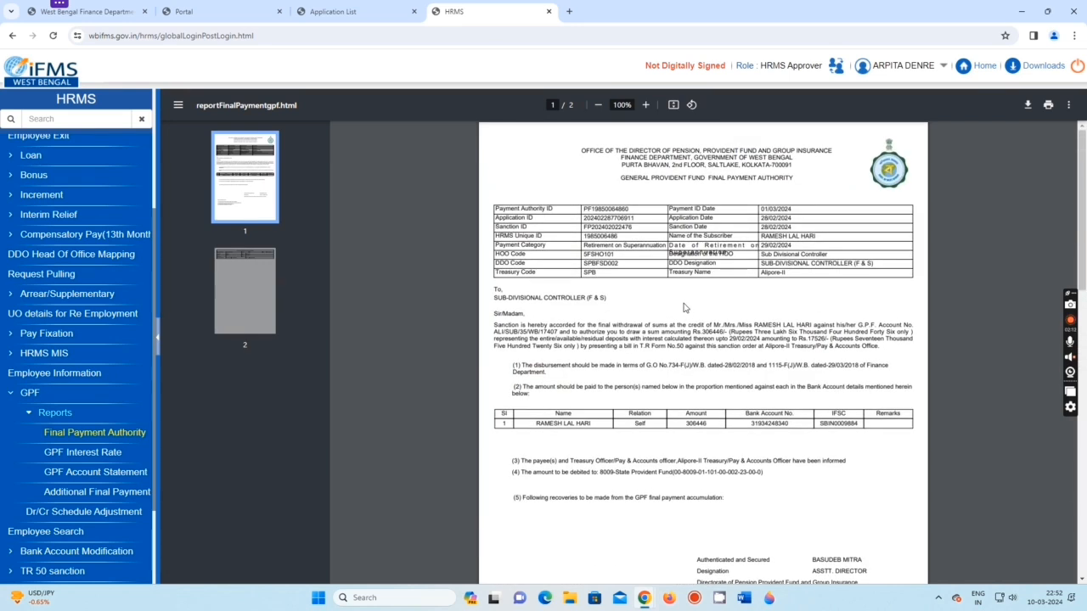